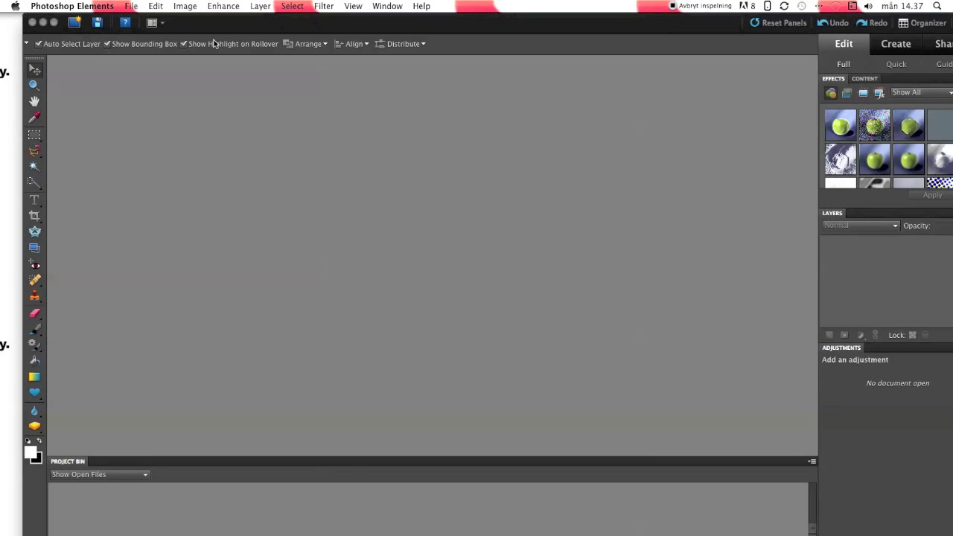
Step: Open Obama_8.jpg by searching for 'obama' in the Open dialog
left_click(131, 6)
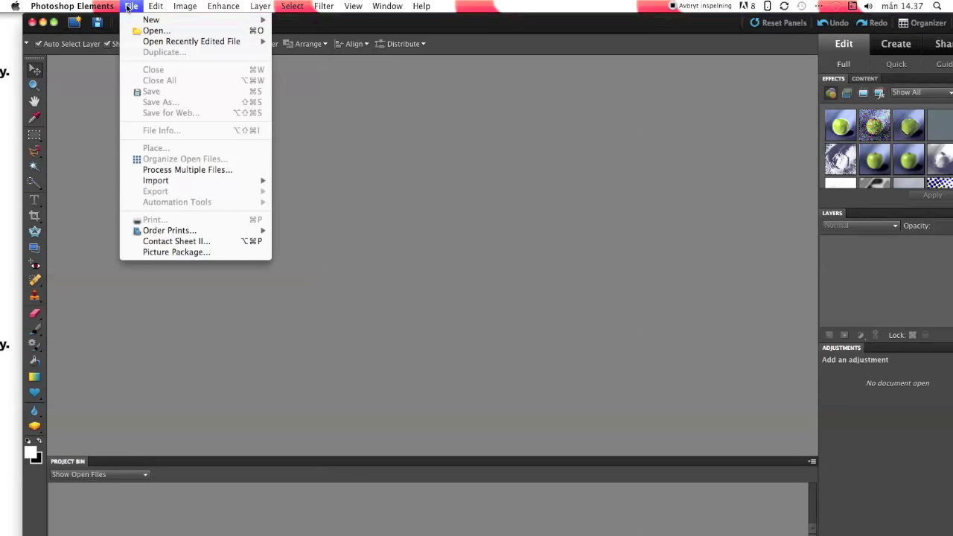
left_click(160, 30)
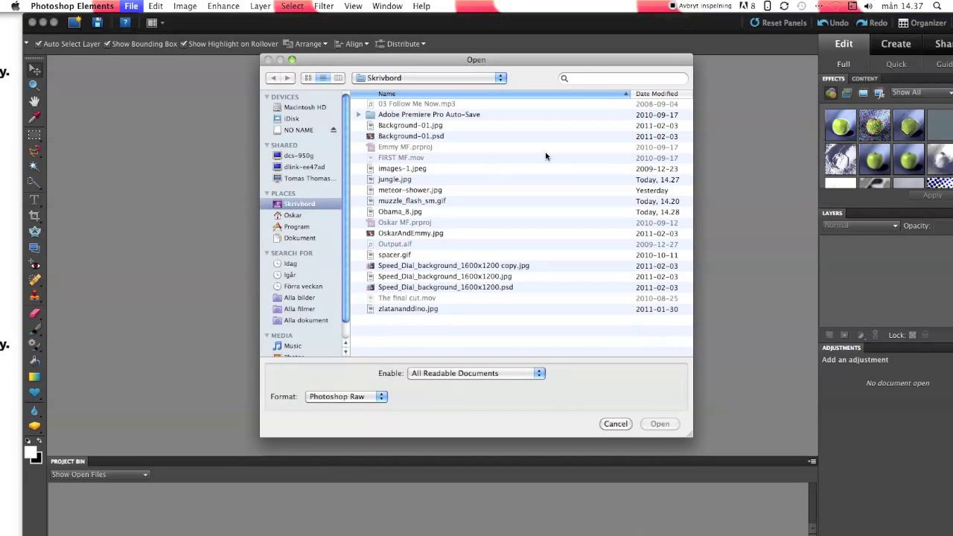
left_click(589, 78)
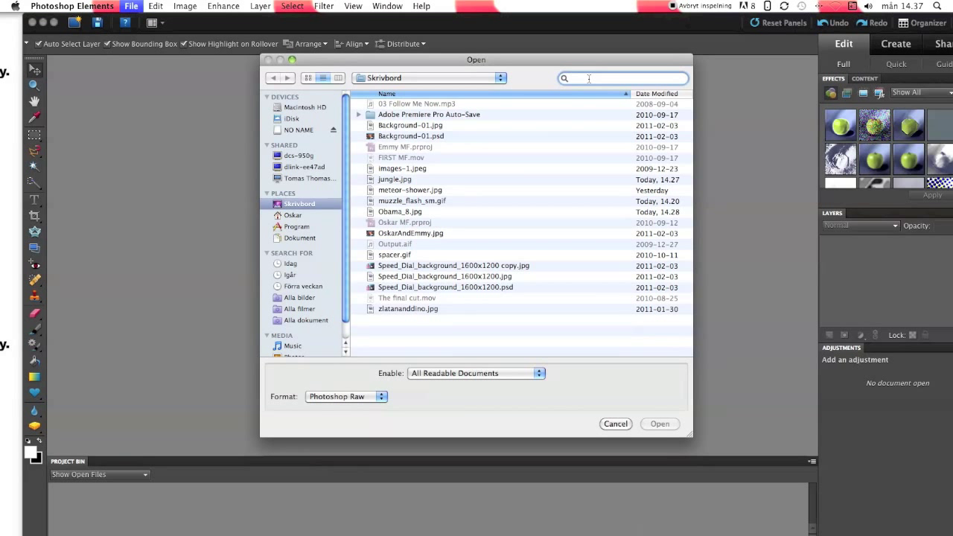
type("oba")
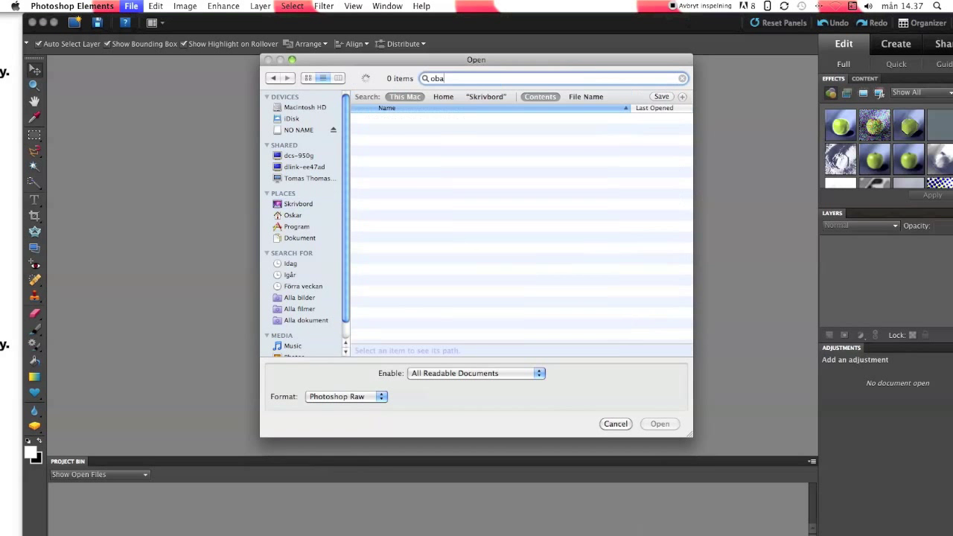
type("ma")
left_click(414, 172)
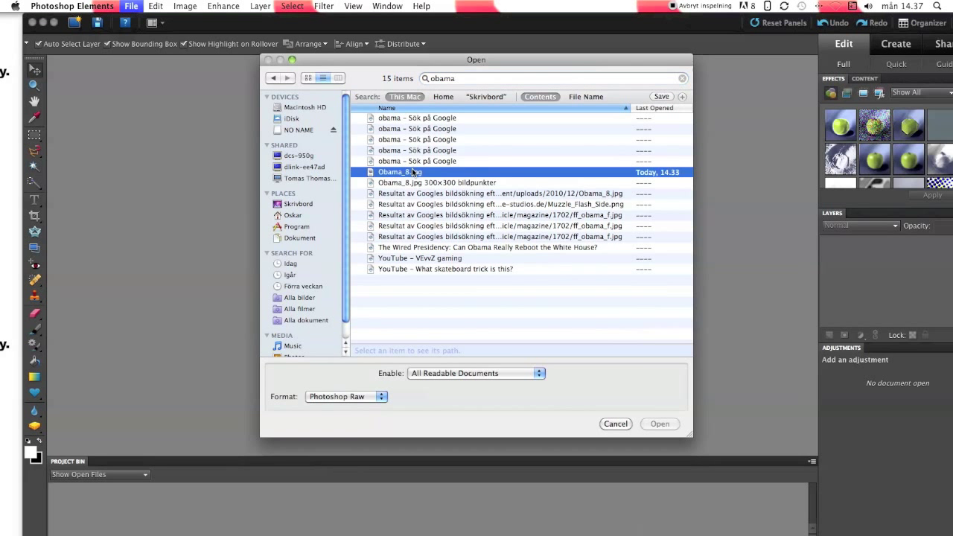
left_click(660, 423)
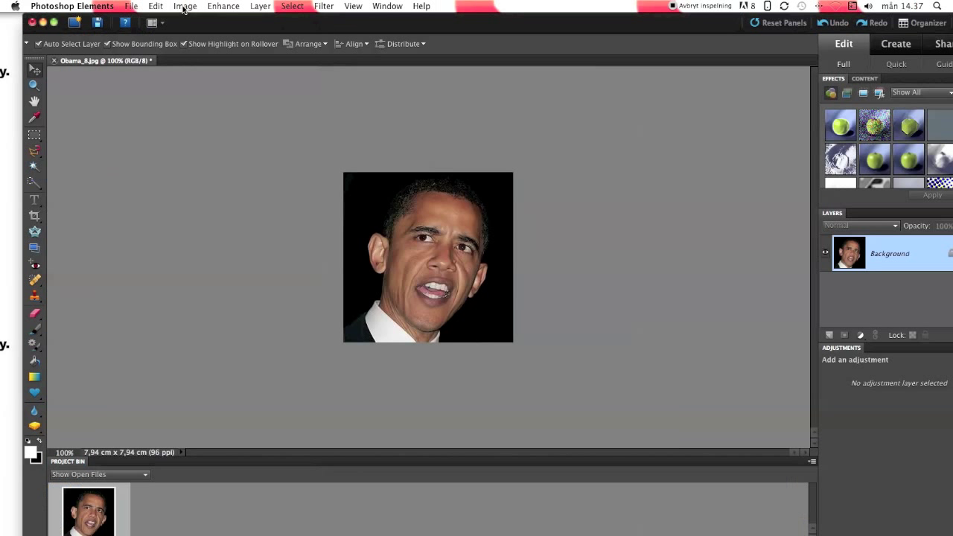
Step: Launch Image > Magic Extractor on the Obama_8.jpg portrait
left_click(368, 14)
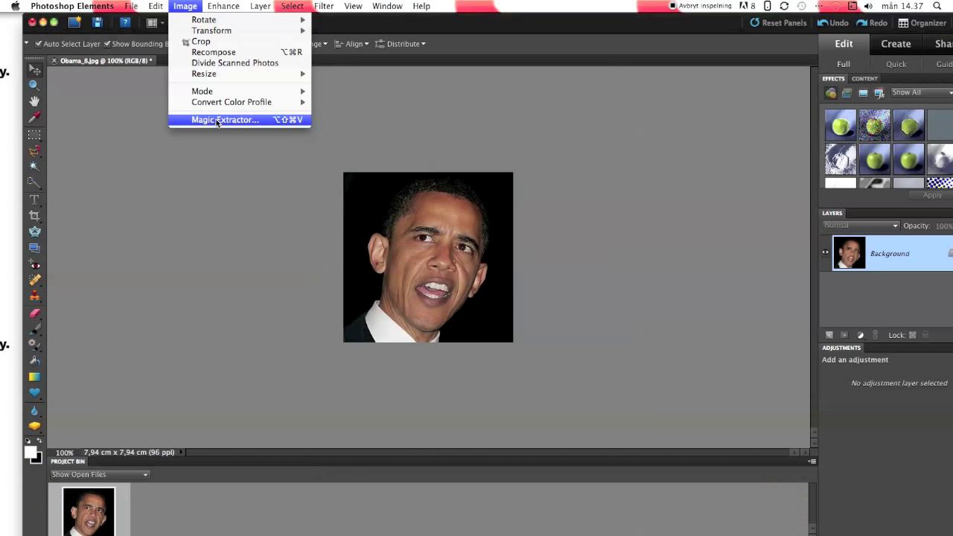
left_click(411, 238)
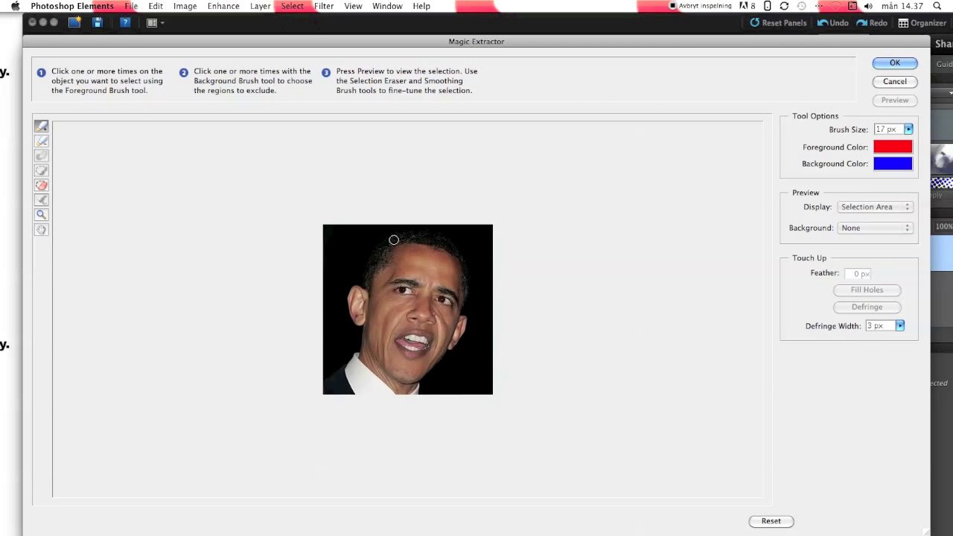
Step: Paint red Foreground Brush strokes over the head, ears and shirt collar
mouse_move(392, 241)
left_mouse_down()
mouse_move(368, 291)
mouse_move(355, 287)
mouse_move(353, 296)
mouse_move(350, 312)
mouse_move(364, 322)
mouse_move(357, 348)
mouse_move(322, 381)
mouse_move(405, 238)
mouse_move(447, 241)
mouse_move(464, 279)
mouse_move(464, 323)
mouse_move(423, 388)
left_mouse_up()
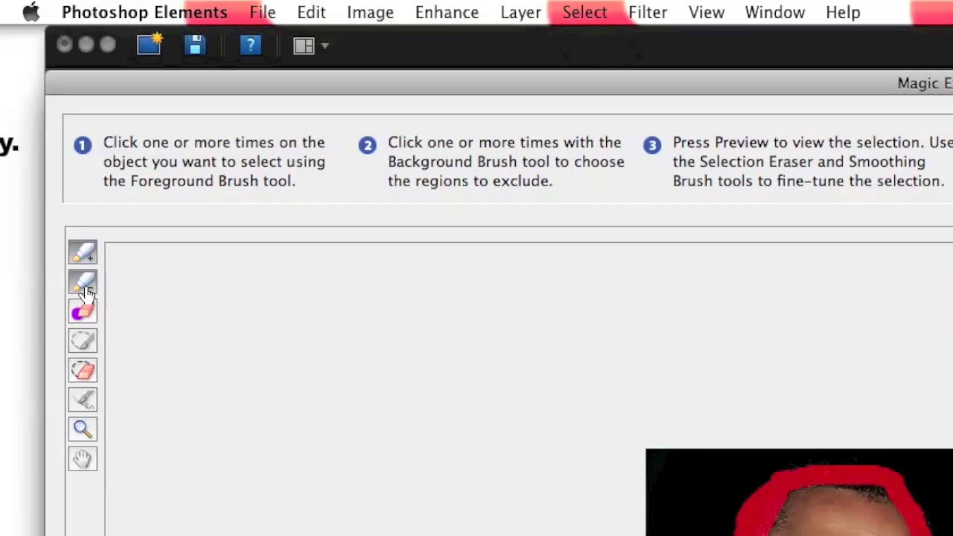
Step: Paint blue Background Brush strokes over the black backdrop, then preview the extraction
left_click(85, 292)
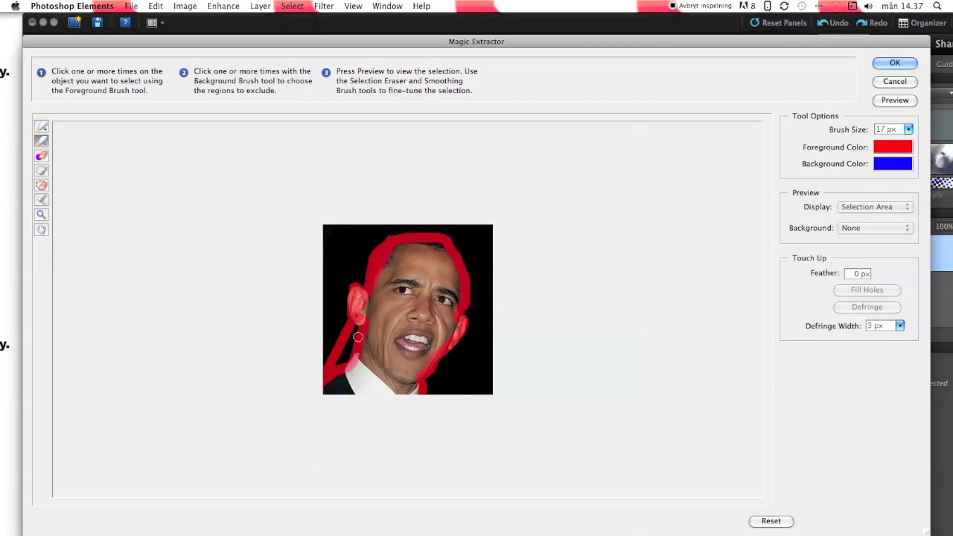
mouse_move(359, 337)
left_mouse_down()
mouse_move(323, 364)
mouse_move(350, 327)
mouse_move(337, 351)
mouse_move(337, 266)
mouse_move(364, 230)
mouse_move(358, 259)
mouse_move(326, 286)
mouse_move(332, 238)
mouse_move(370, 225)
mouse_move(458, 224)
mouse_move(469, 235)
mouse_move(481, 317)
mouse_move(473, 356)
mouse_move(456, 372)
mouse_move(437, 373)
mouse_move(456, 386)
mouse_move(477, 379)
mouse_move(486, 224)
left_mouse_up()
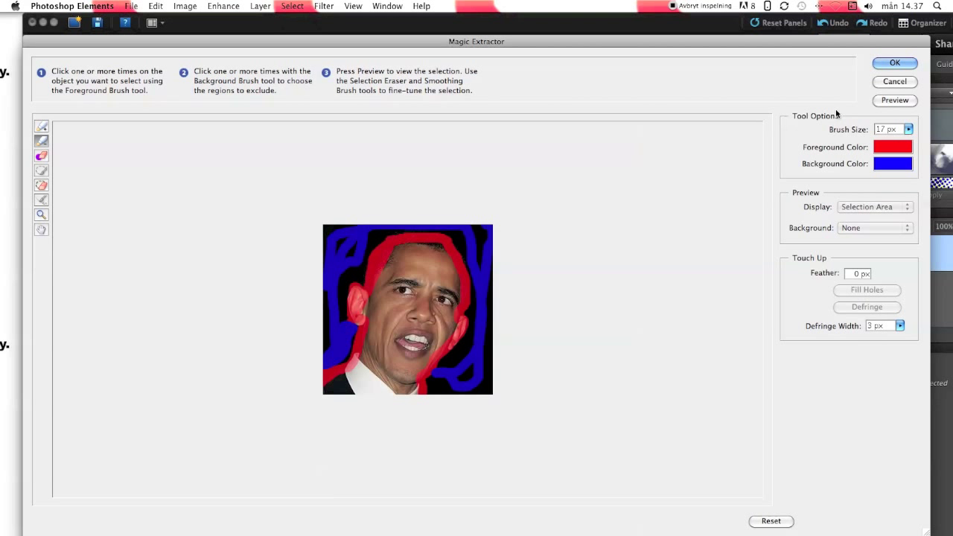
left_click(896, 101)
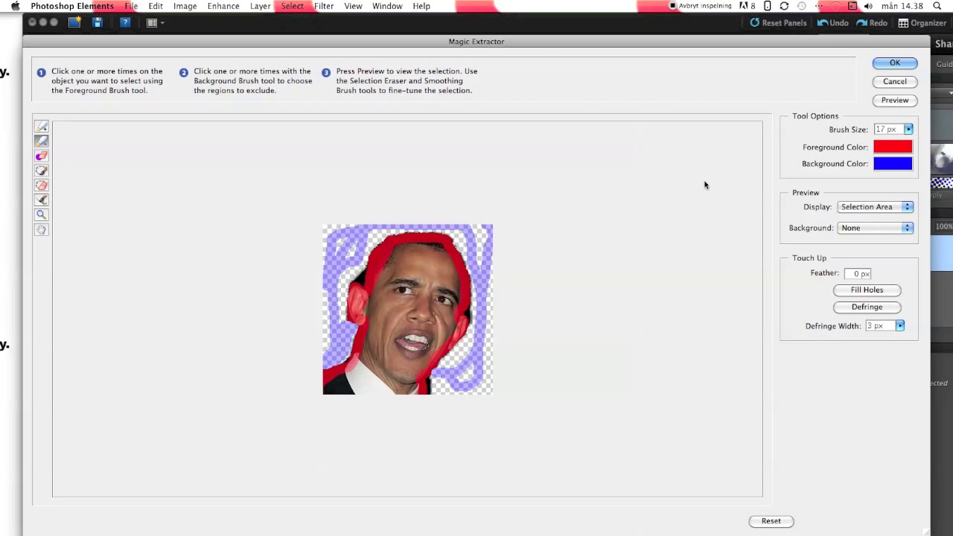
Step: Add background marks by the hair and right face edge, preview, and apply the extraction
left_click(360, 279)
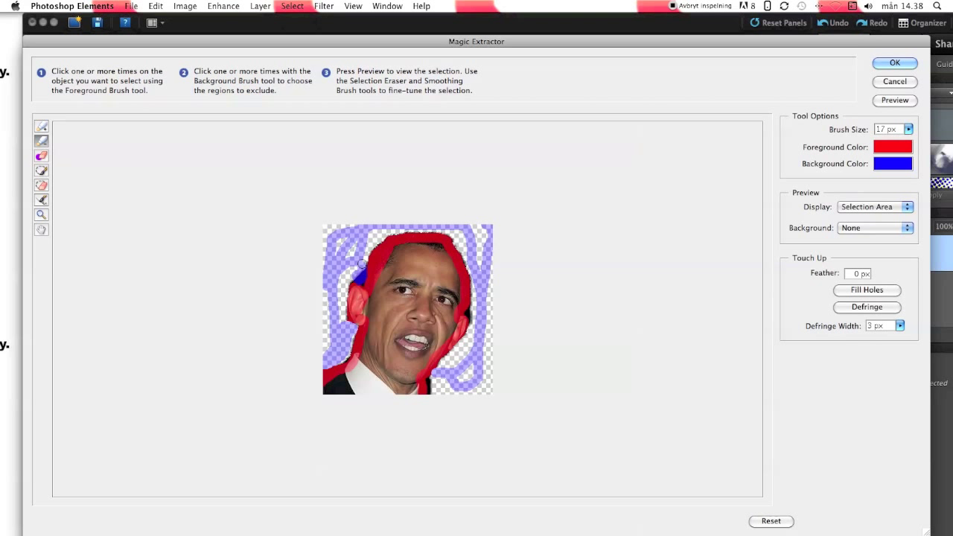
left_click(469, 309)
left_click(893, 103)
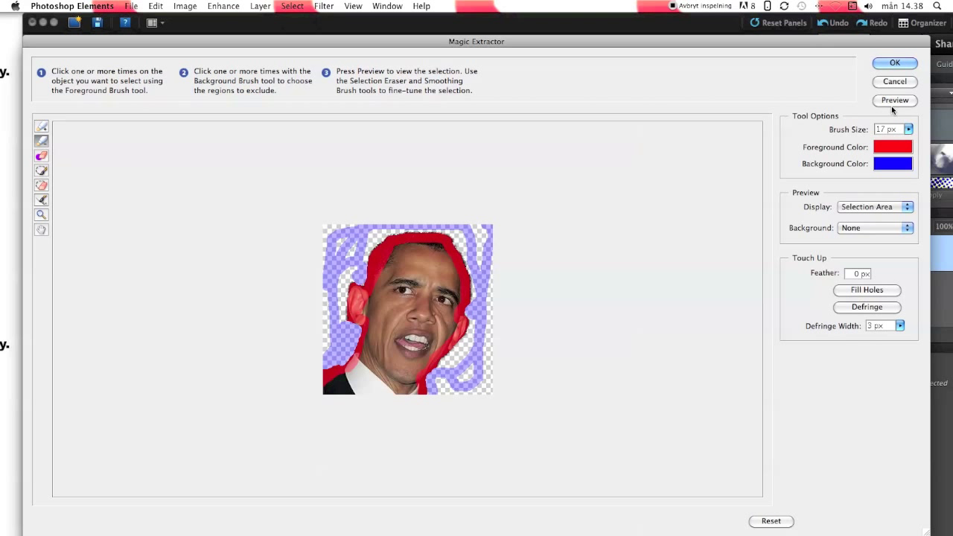
left_click(895, 62)
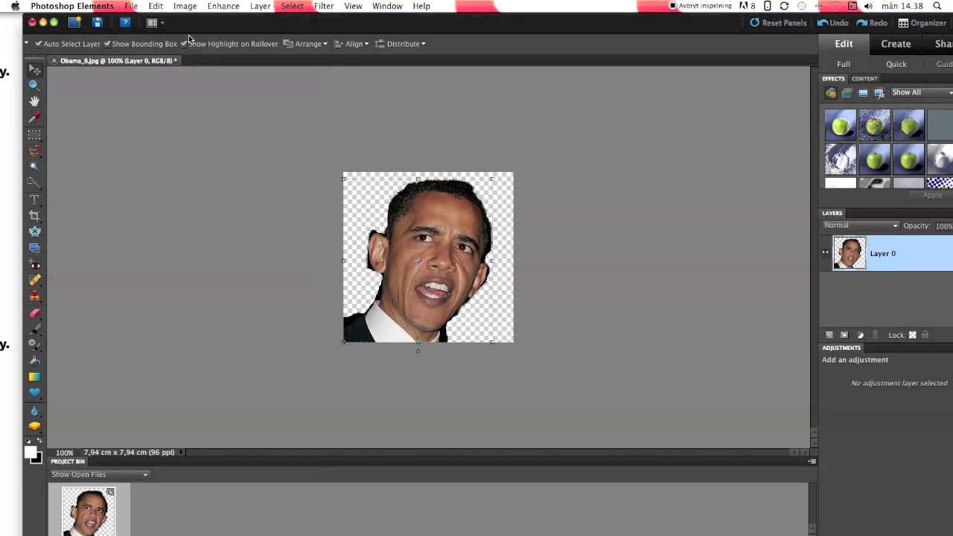
Step: Run Image > Magic Extractor again on the cut-out head layer
left_click(185, 6)
left_click(201, 116)
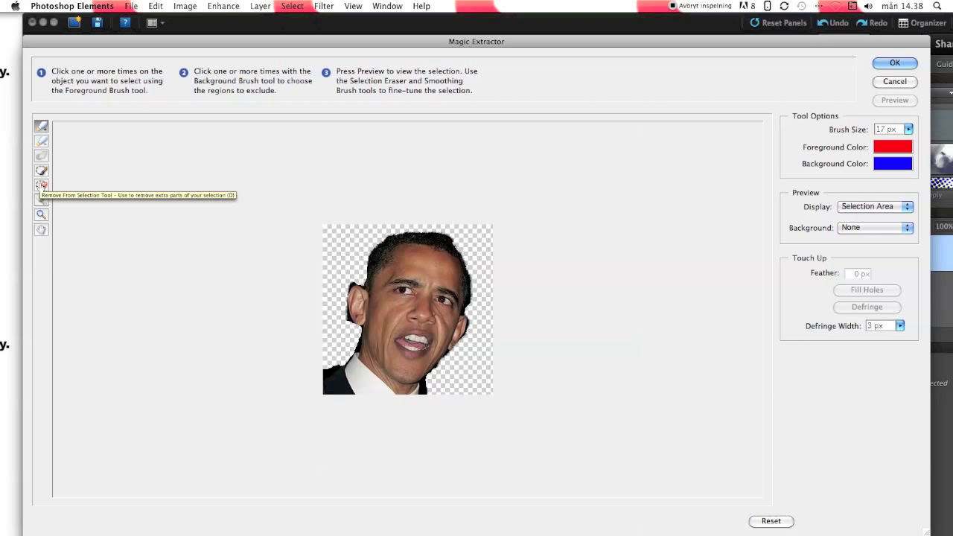
Step: Remove stray edges with Remove From Selection, apply the extraction, and bring up File > Open
left_click(83, 246)
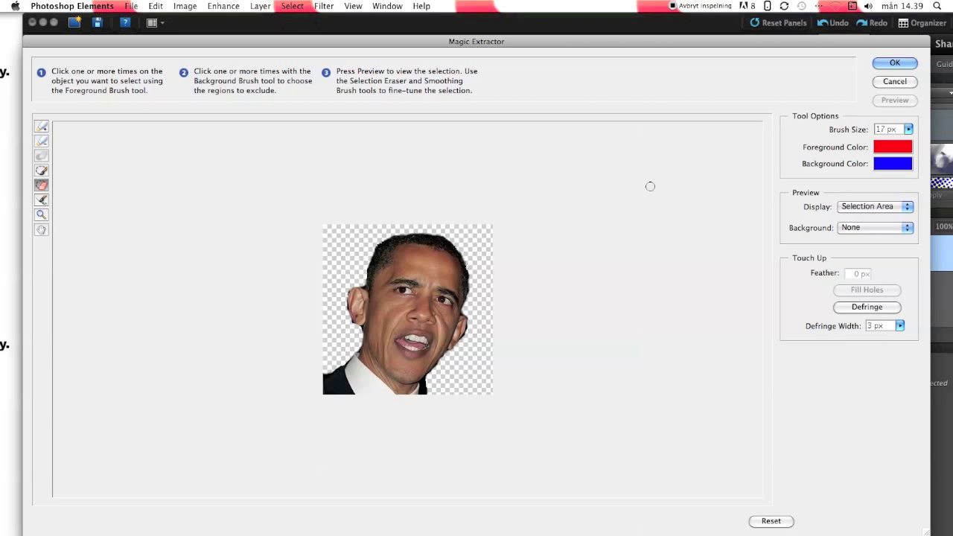
left_click(903, 63)
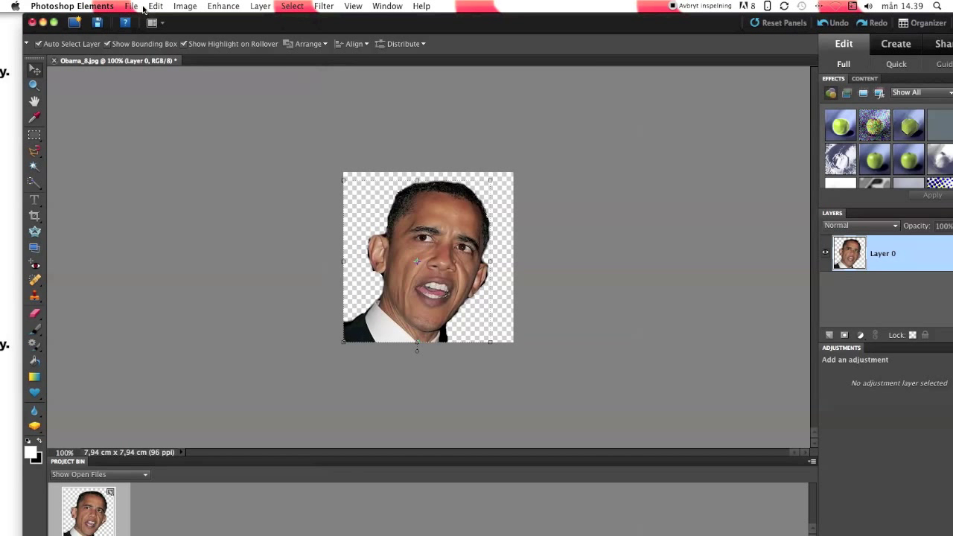
left_click(132, 6)
left_click(156, 32)
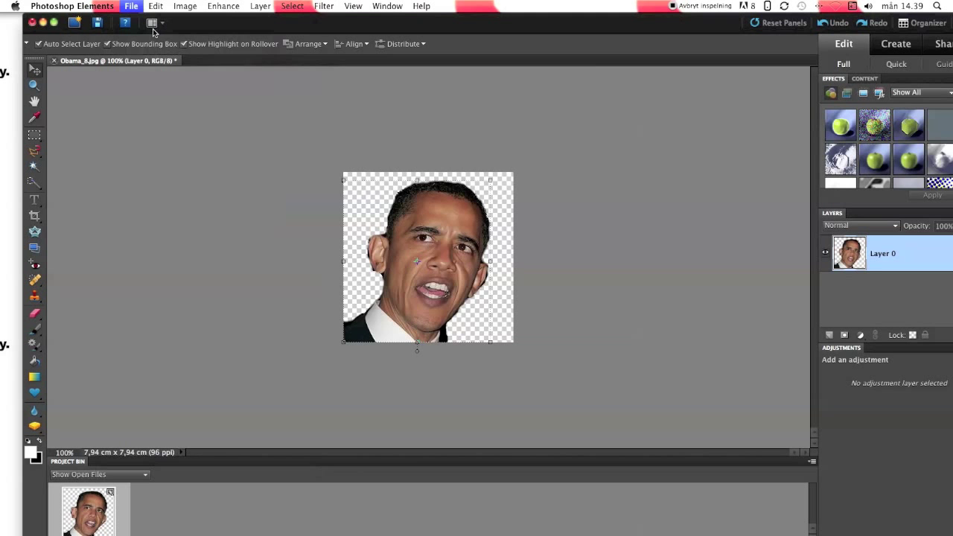
Step: Open jungle.jpg by searching for 'jungle' in the Open dialog
left_click(637, 81)
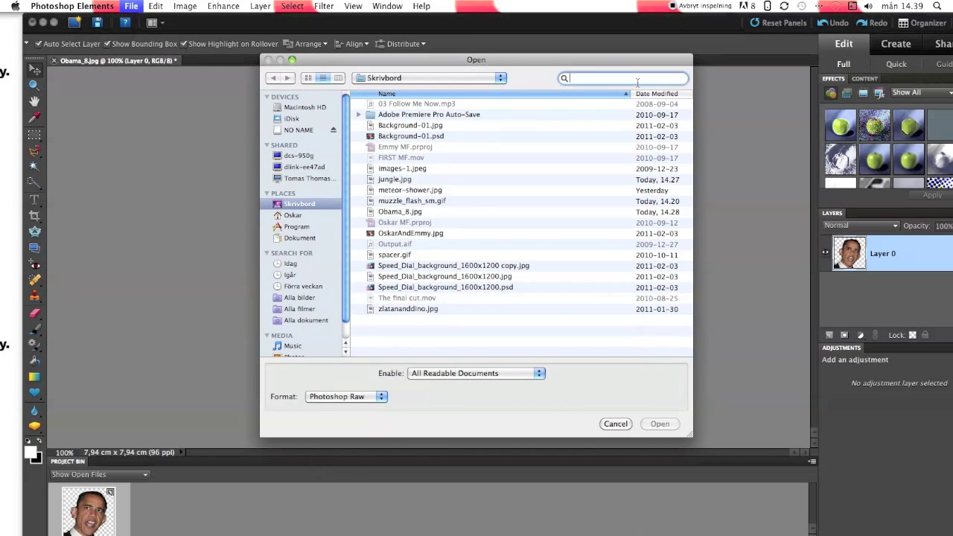
type("jungle")
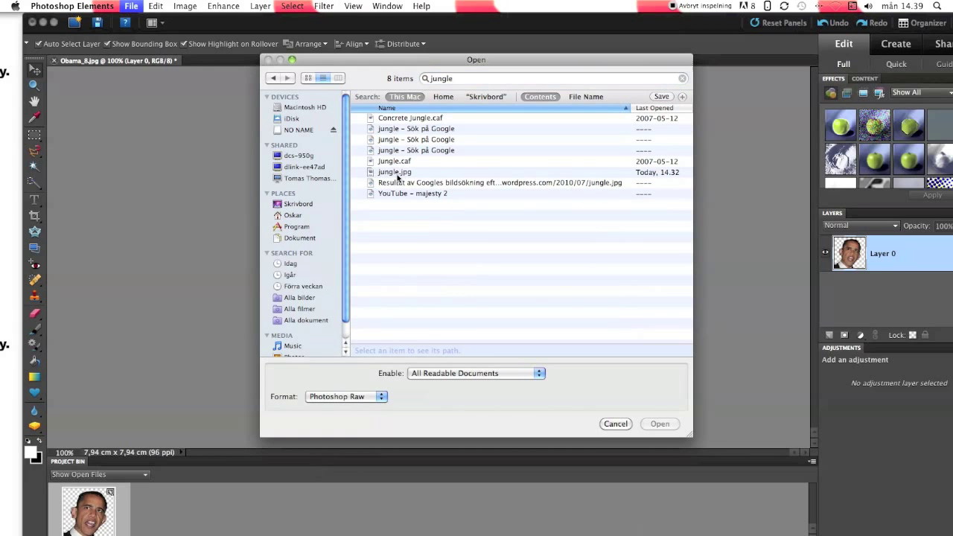
left_click(400, 172)
left_click(659, 423)
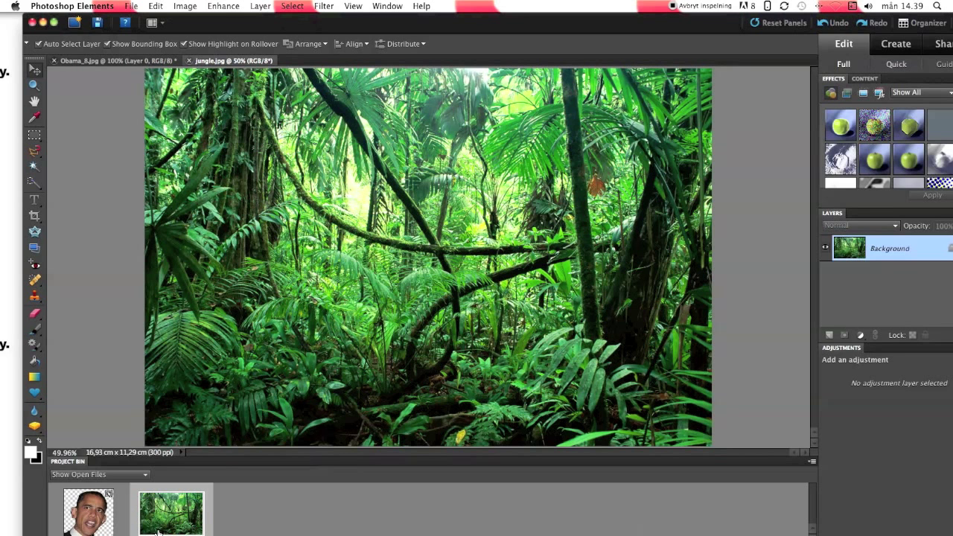
Step: Drag the Obama cut-out from the Project Bin onto the jungle canvas as a new layer
left_click(94, 512)
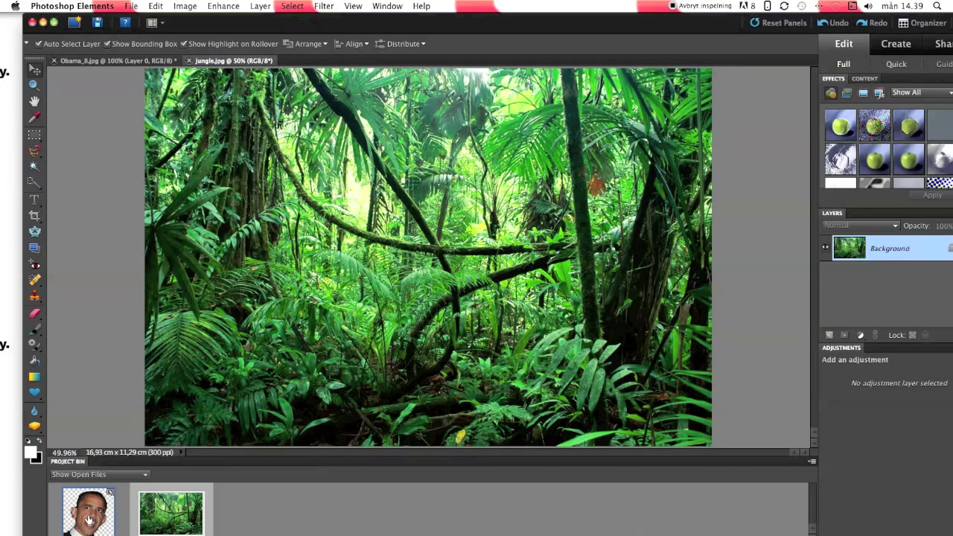
left_click_drag(88, 519, 223, 396)
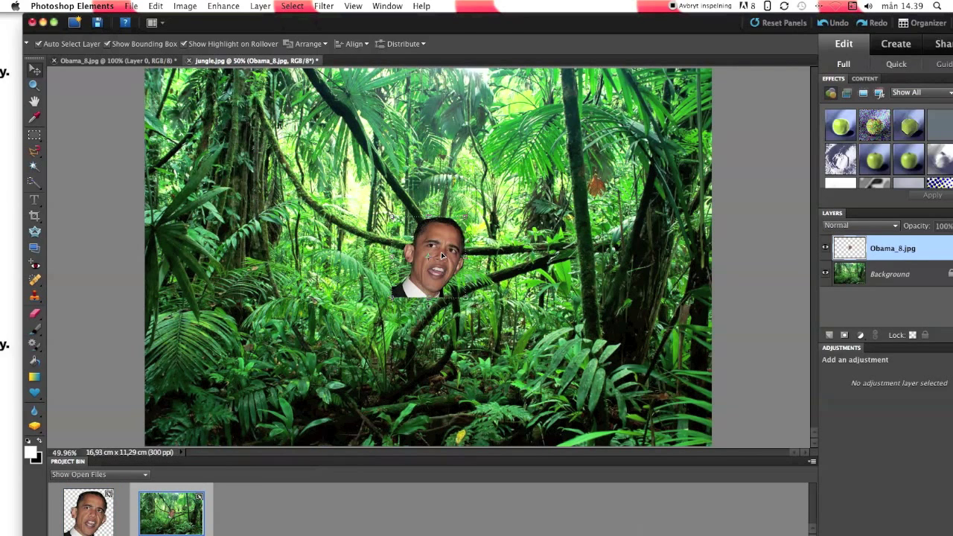
Step: Scale the head to 164.3%, tilt it slightly, move it lower-left, commit, then select Background
left_click_drag(391, 216, 344, 163)
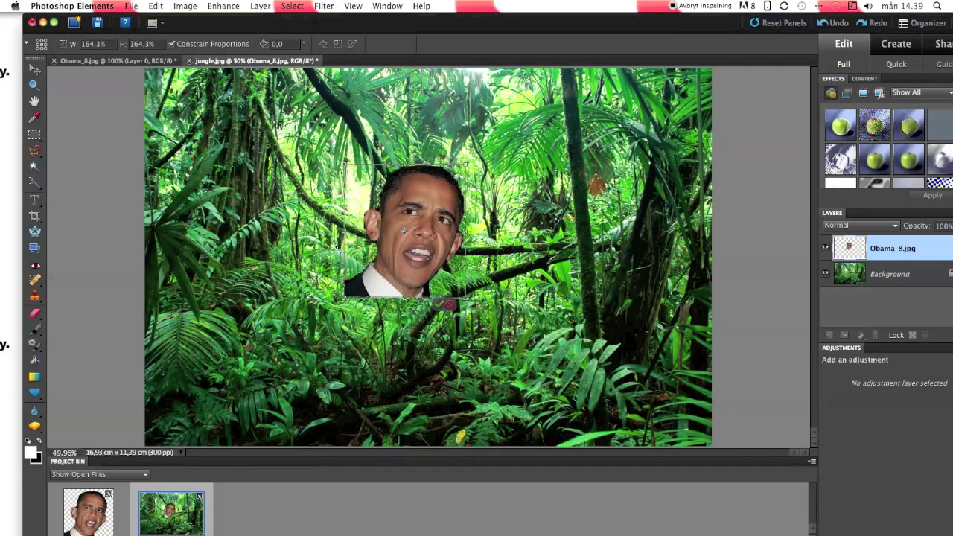
mouse_move(338, 251)
left_mouse_down()
mouse_move(353, 277)
mouse_move(473, 222)
mouse_move(475, 259)
mouse_move(462, 281)
mouse_move(365, 297)
mouse_move(331, 252)
mouse_move(336, 262)
left_mouse_up()
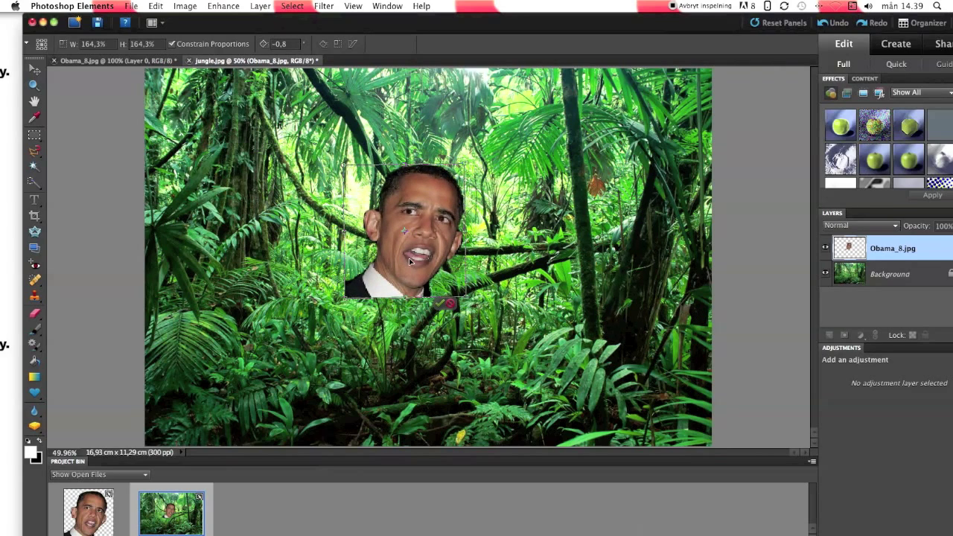
left_click_drag(409, 261, 210, 406)
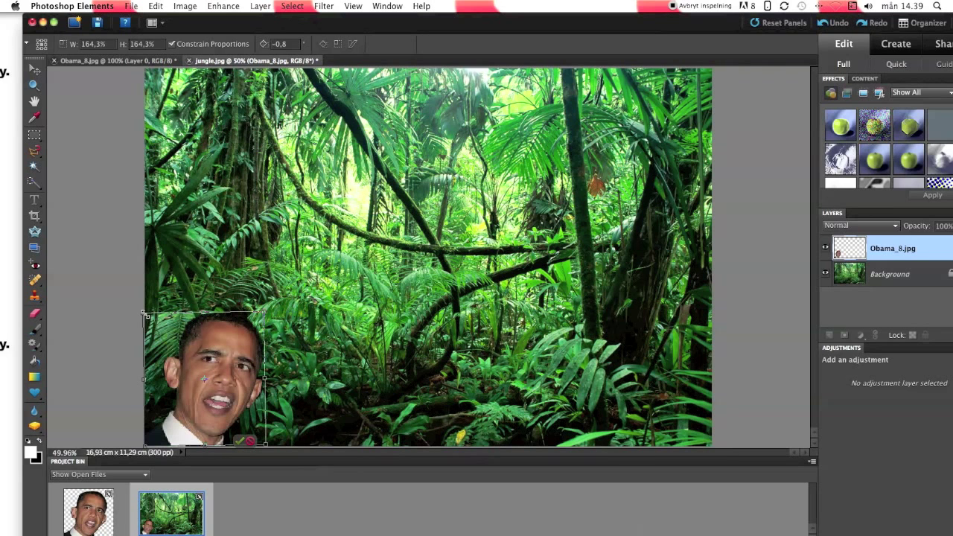
left_click_drag(165, 337, 168, 337)
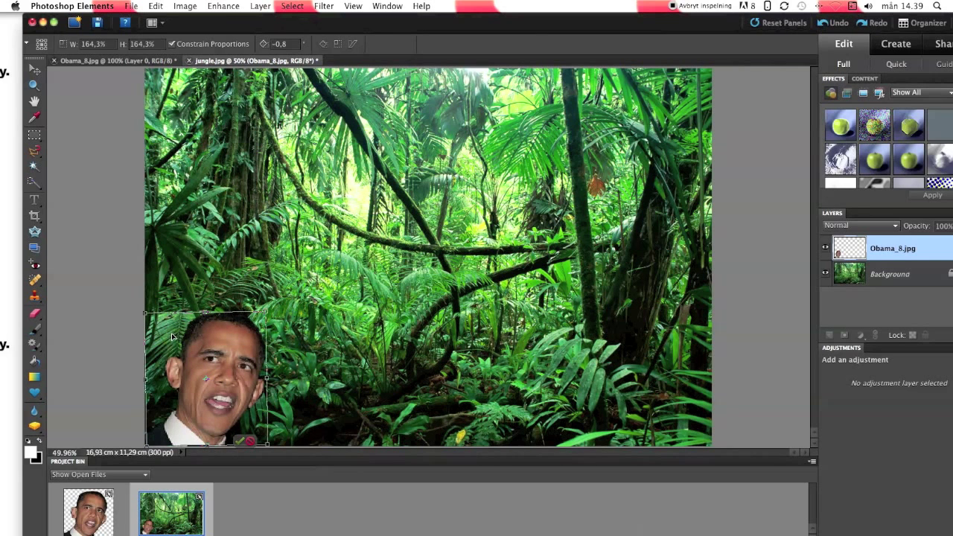
left_click(240, 442)
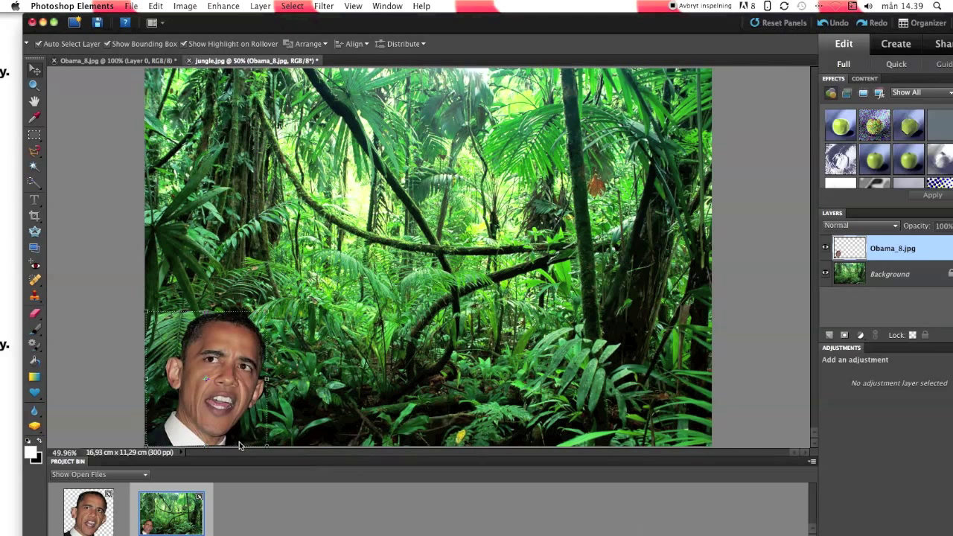
left_click(458, 444)
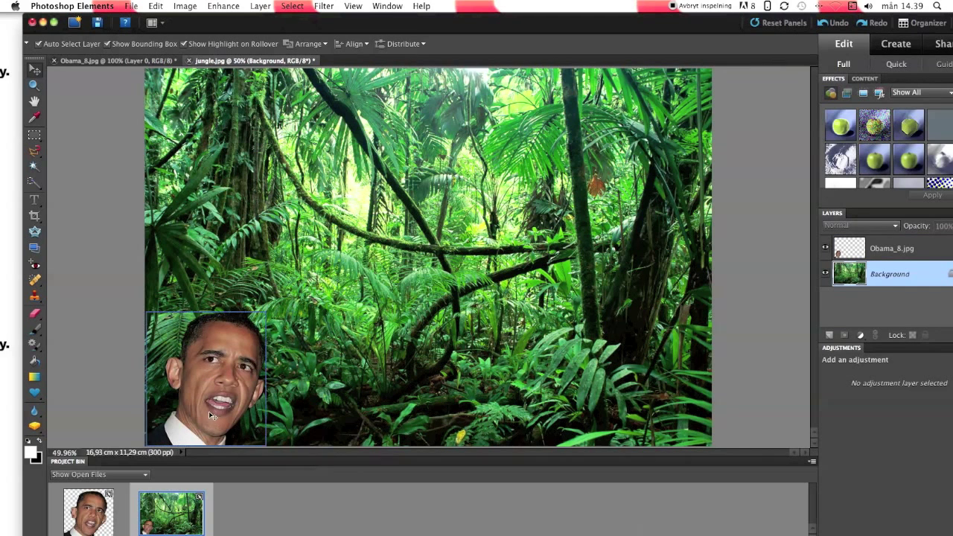